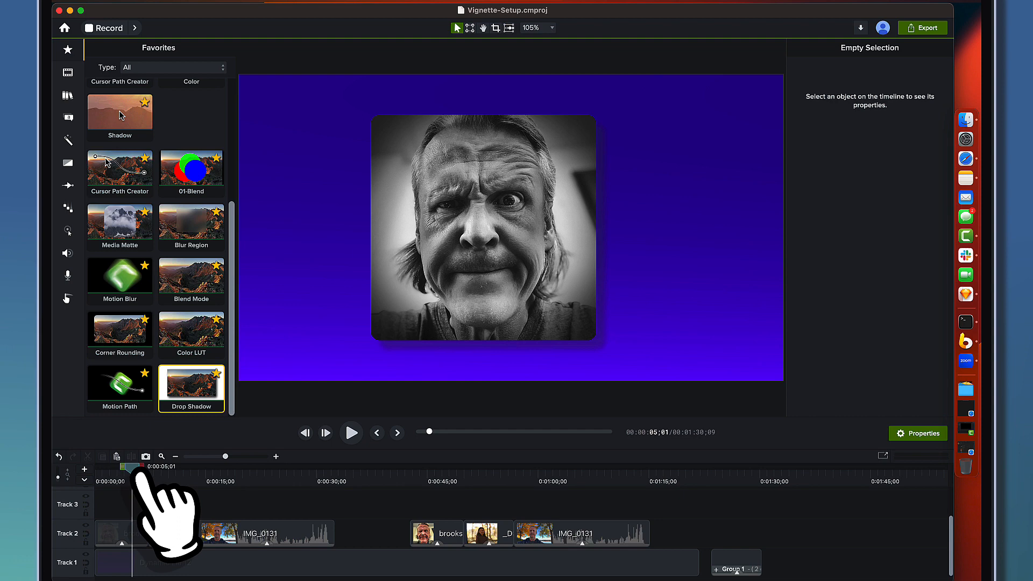
Apply the Vignette visual effect to the second headshot clip on Track 2, with the playhead at about 46 seconds.
left_click_drag(138, 475, 439, 477)
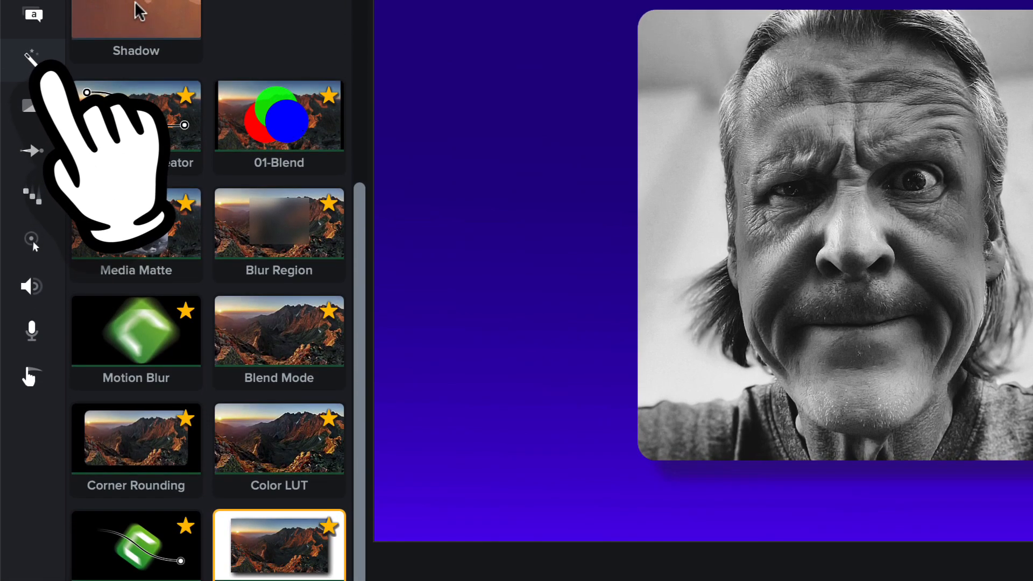
left_click(37, 11)
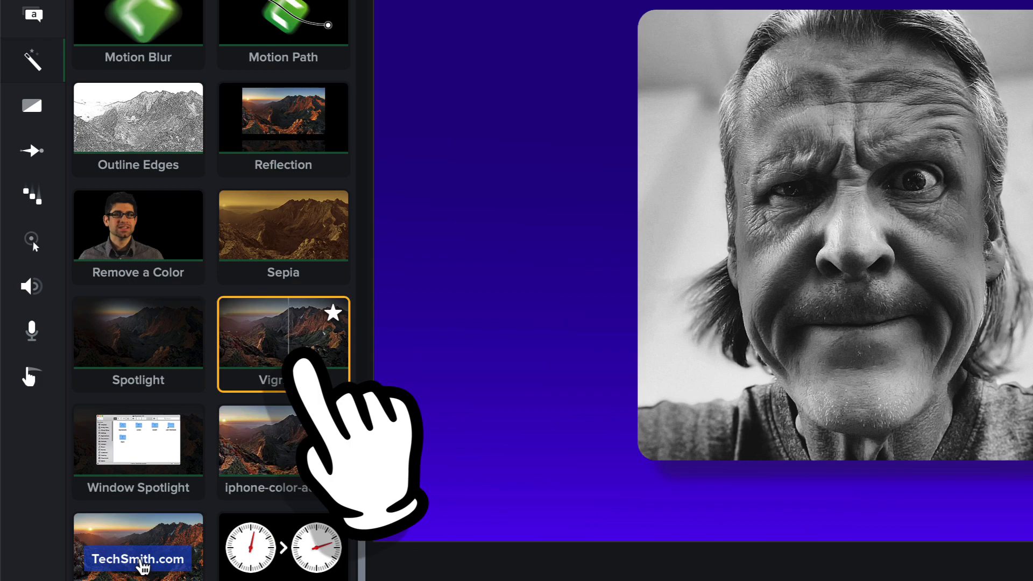
left_click_drag(301, 358, 839, 245)
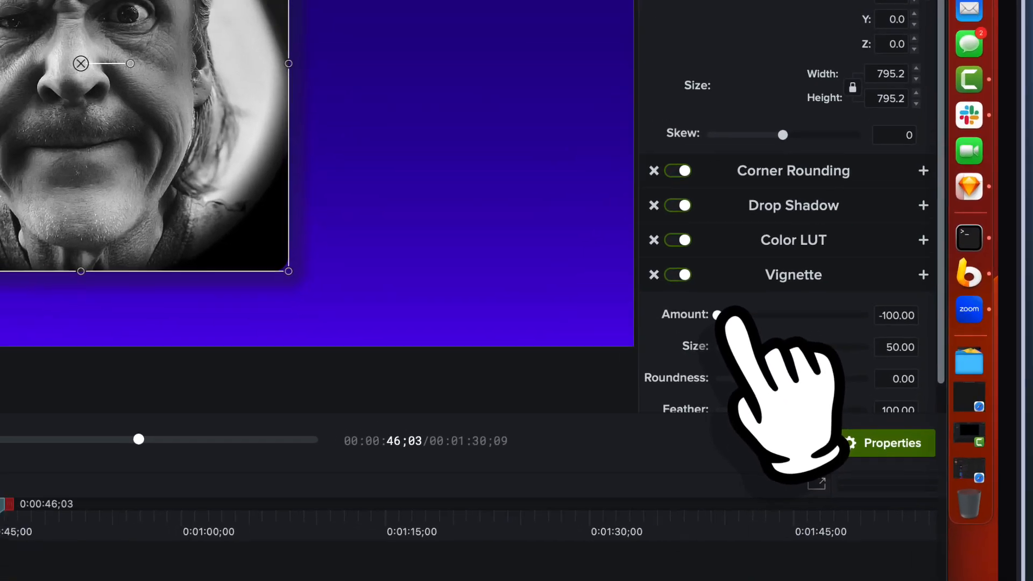
Try the headshot's vignette Amount at 100, near zero and -100, finishing at -75.35.
left_click_drag(668, 256, 686, 258)
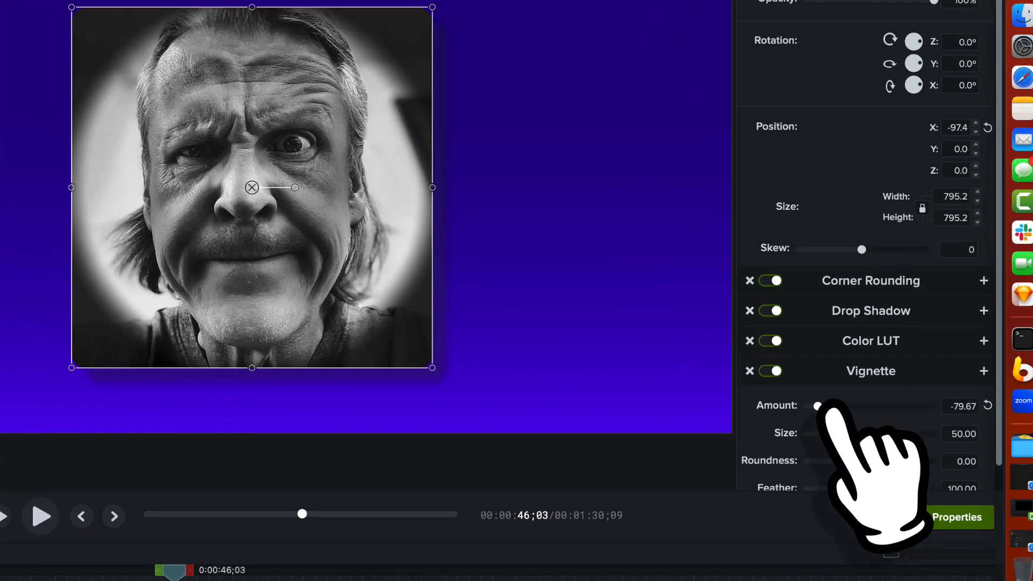
left_click_drag(819, 407, 956, 419)
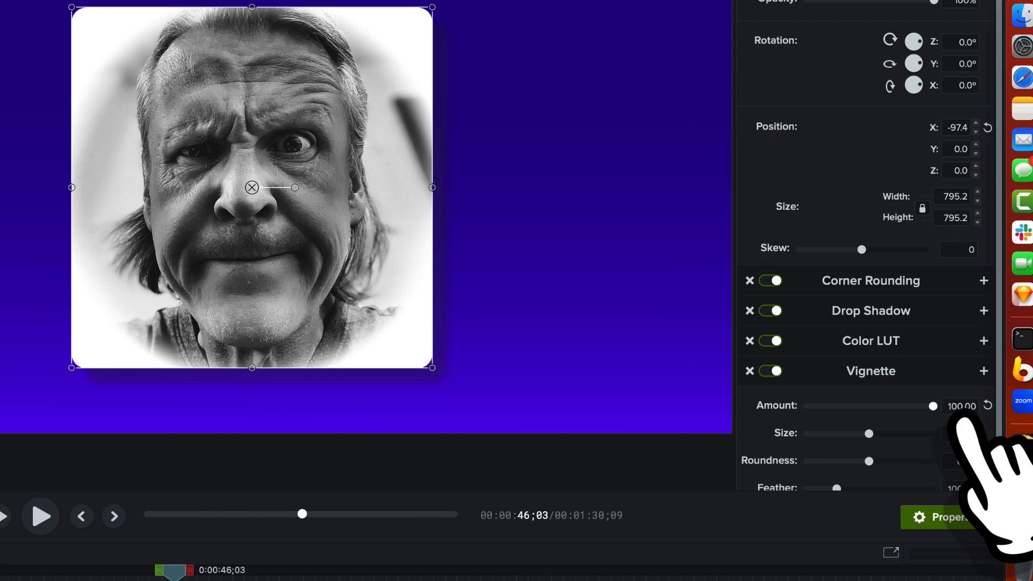
left_click_drag(955, 418, 877, 410)
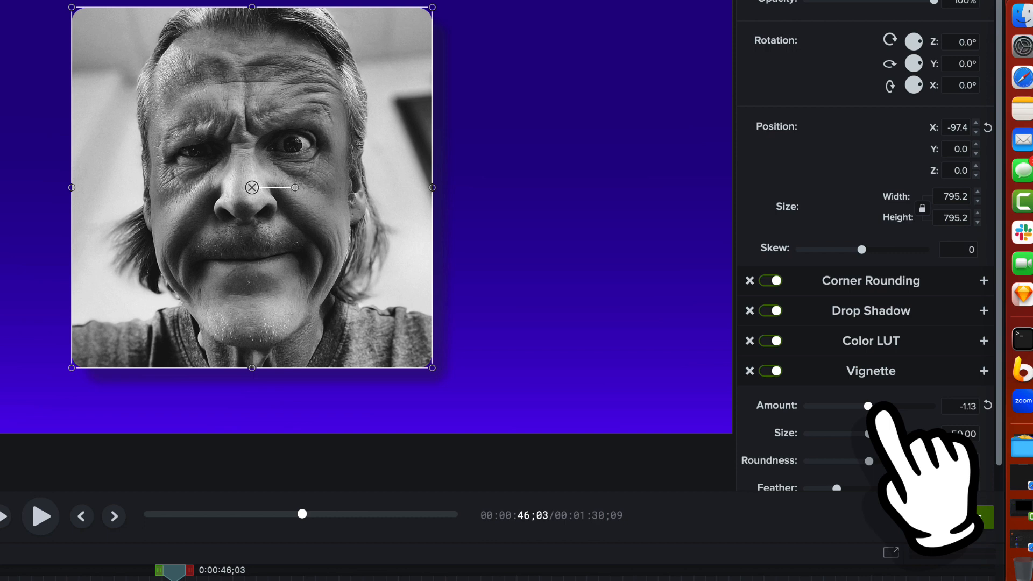
left_click_drag(875, 410, 805, 410)
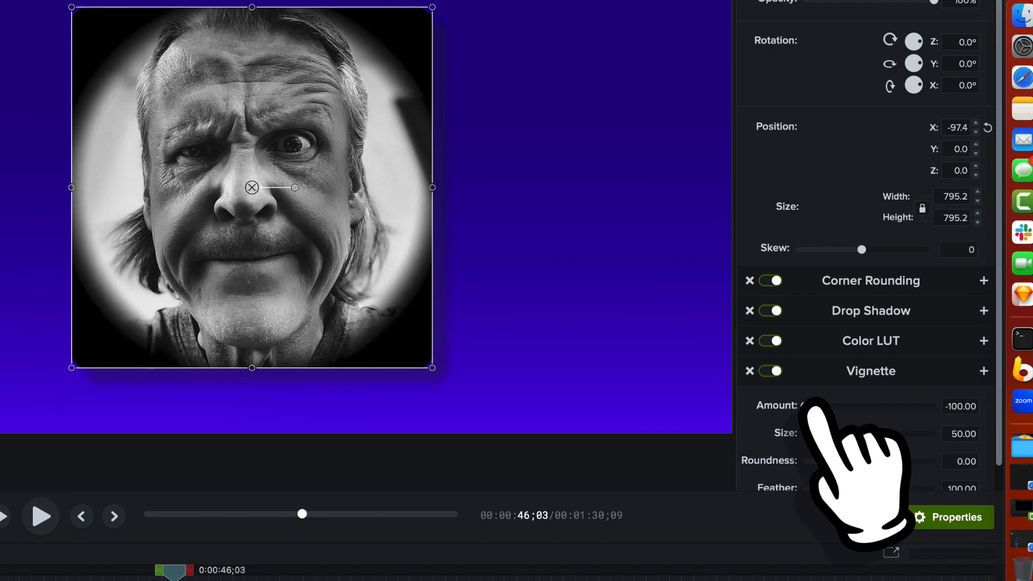
left_click_drag(805, 410, 822, 410)
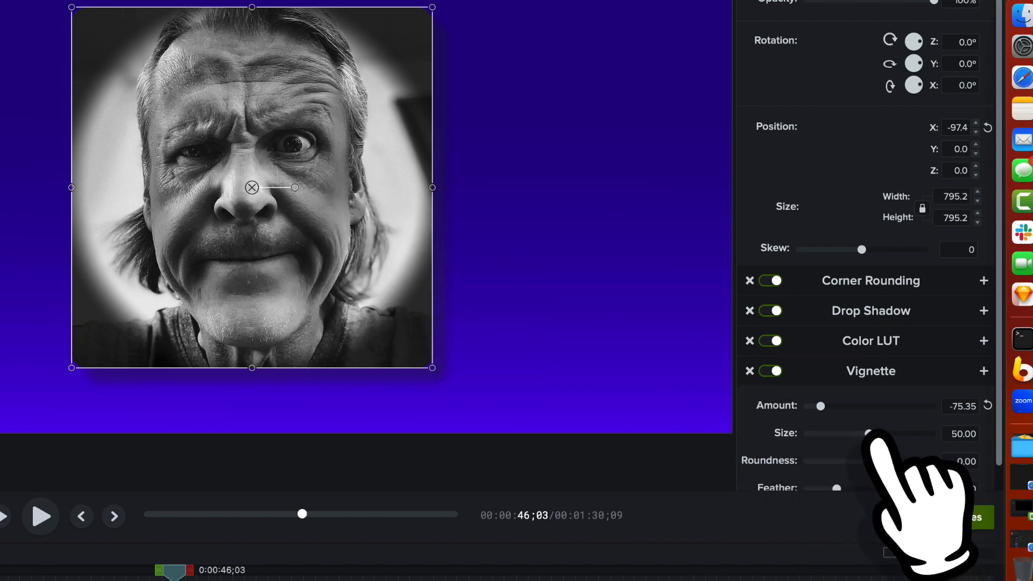
Try the headshot's vignette with Size 25.09 and Amount -58.87, and reset Size to its default of 50.
left_click_drag(869, 433, 831, 406)
scroll(841, 428, "down", 2)
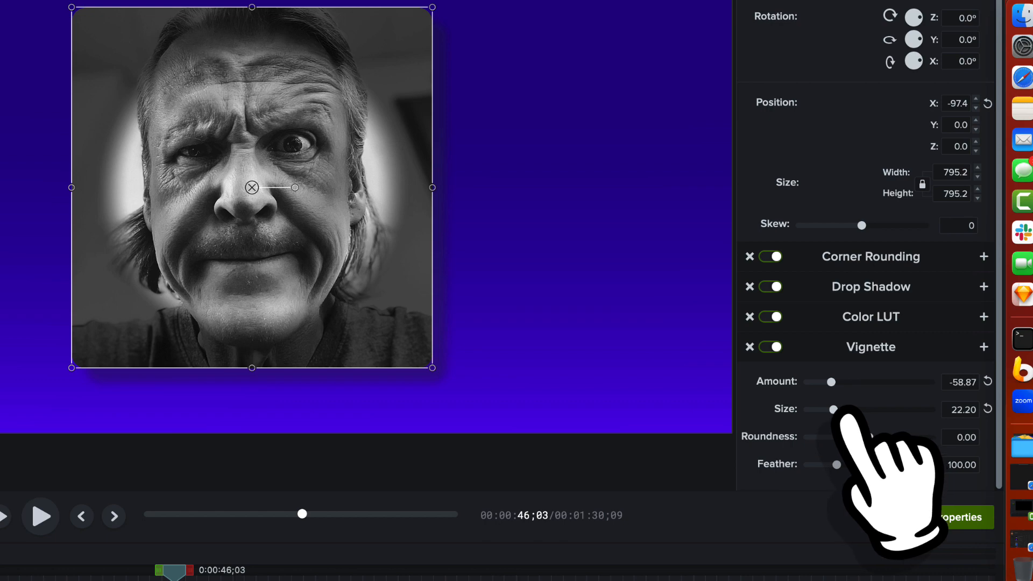
left_click_drag(836, 410, 839, 410)
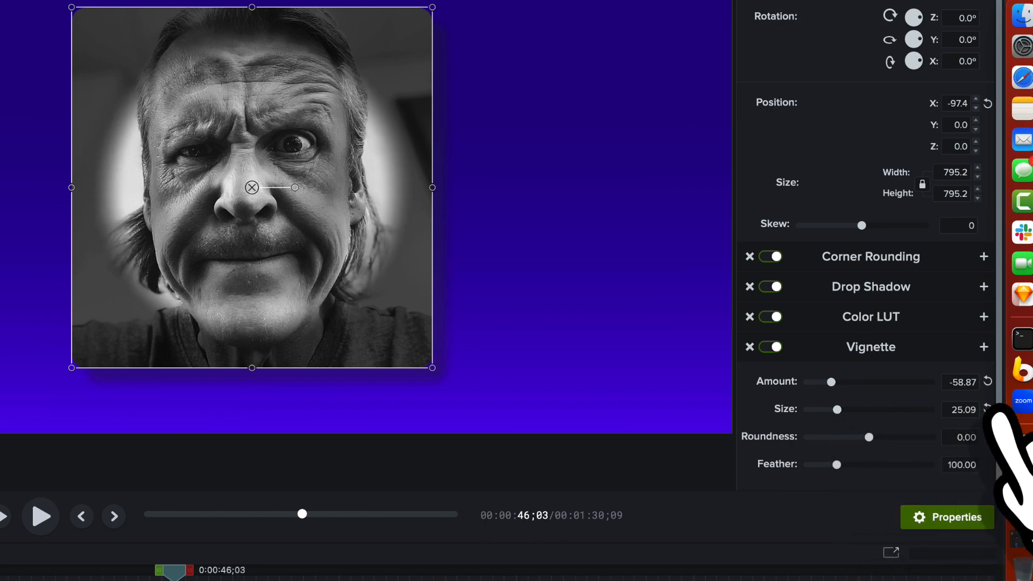
left_click(988, 409)
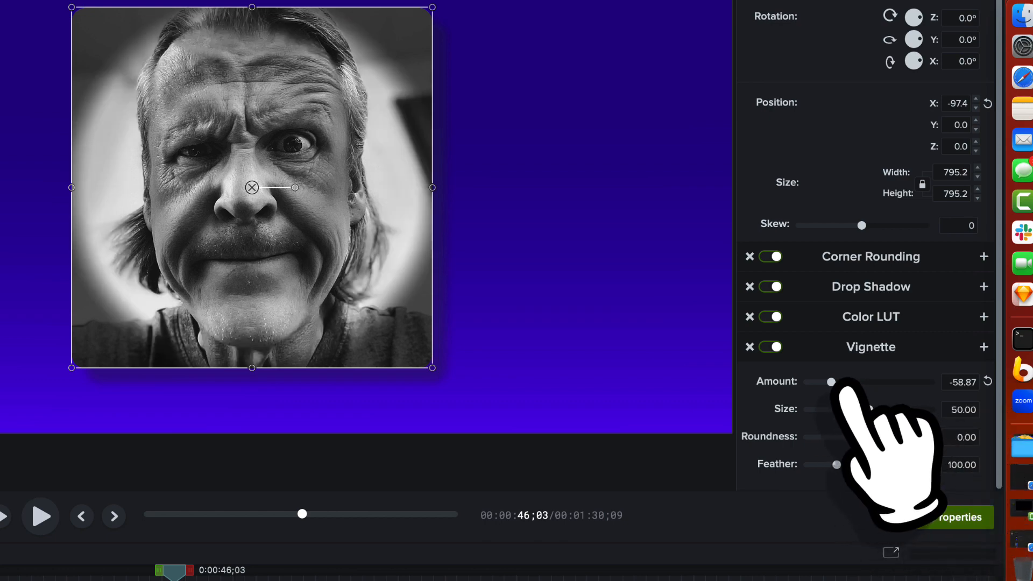
Try the headshot's vignette with Amount -81.90 and Roundness at about -86 and -16.49.
left_click_drag(829, 381, 817, 382)
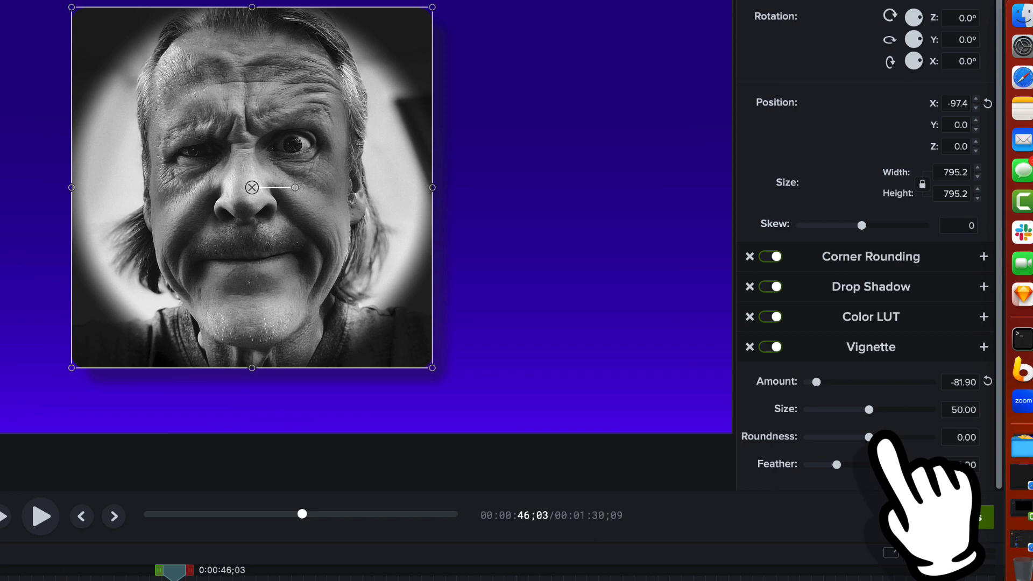
left_click_drag(870, 436, 815, 436)
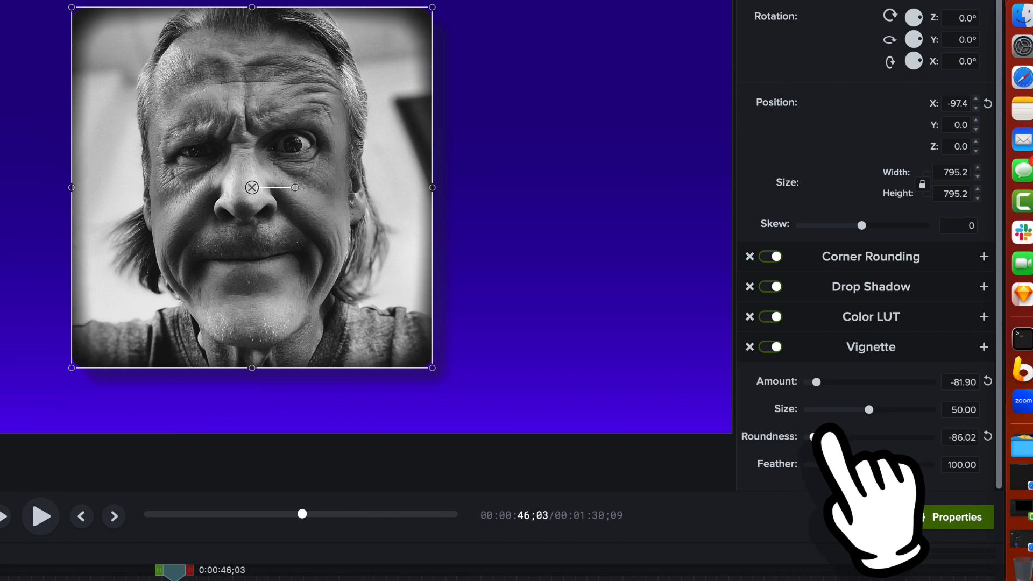
left_click_drag(814, 437, 812, 436)
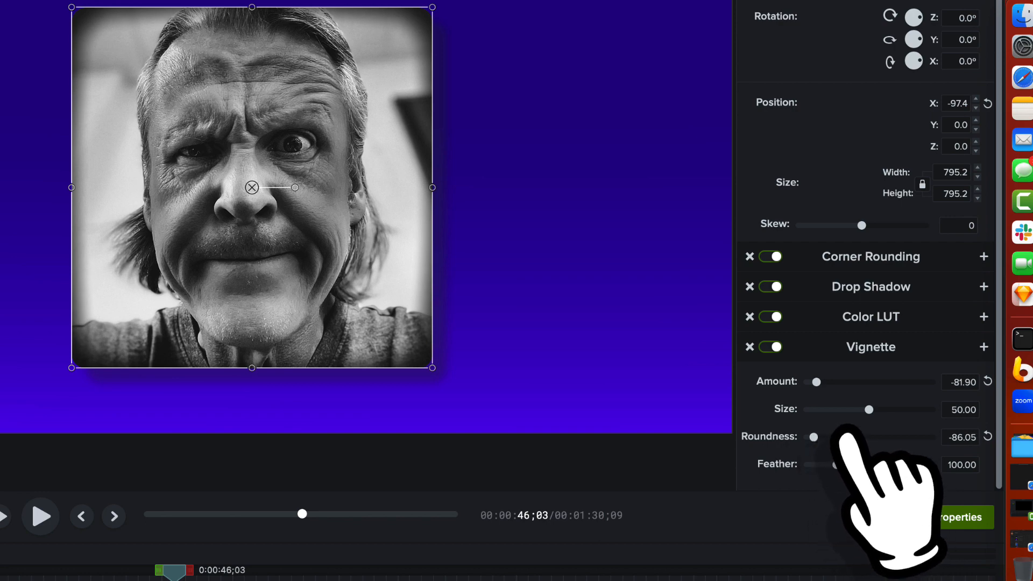
left_click_drag(813, 437, 858, 437)
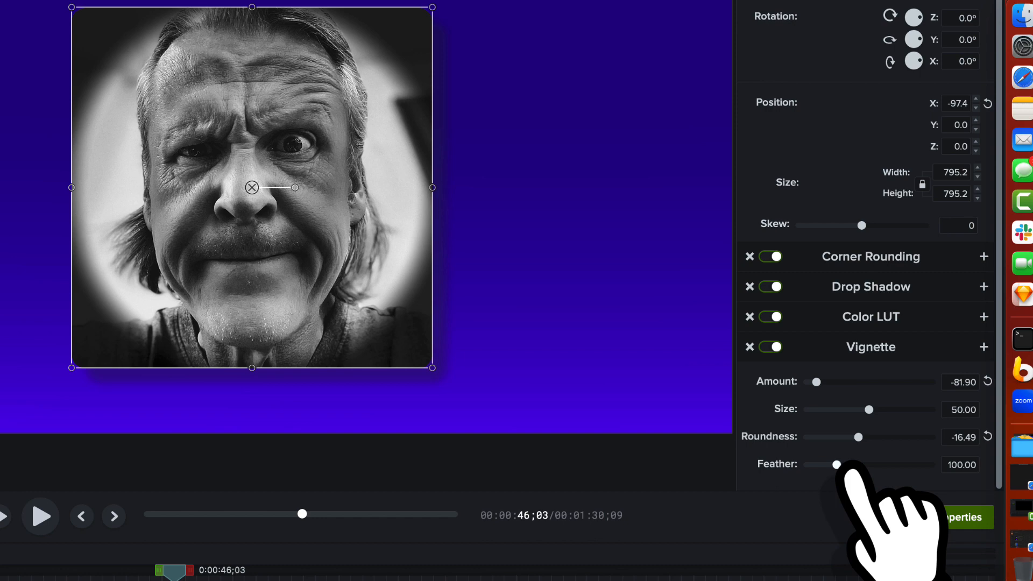
Compare minimum and maximum Feather on the headshot's vignette and set it to 367.50.
left_click_drag(842, 468, 818, 471)
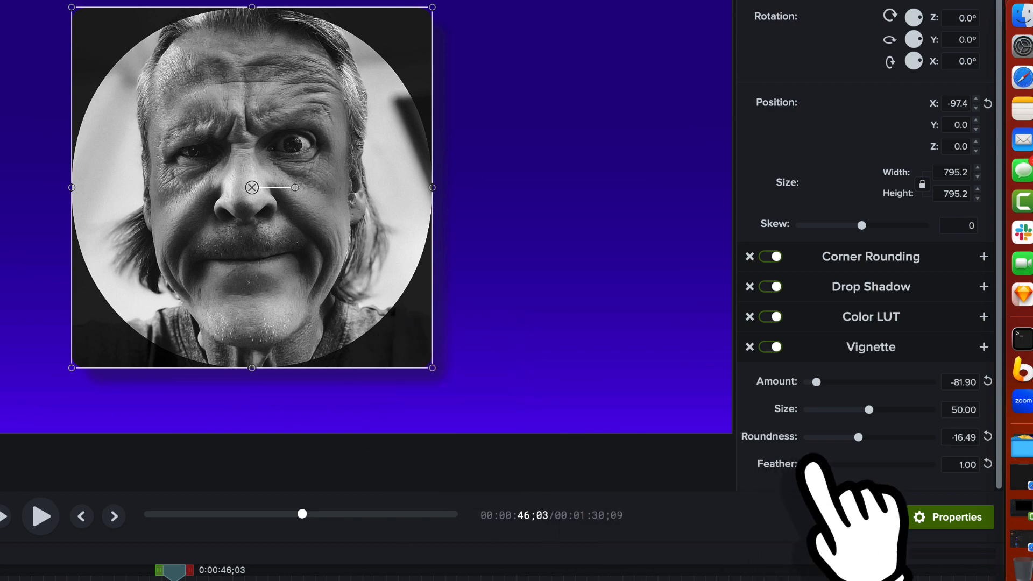
left_click_drag(807, 464, 955, 463)
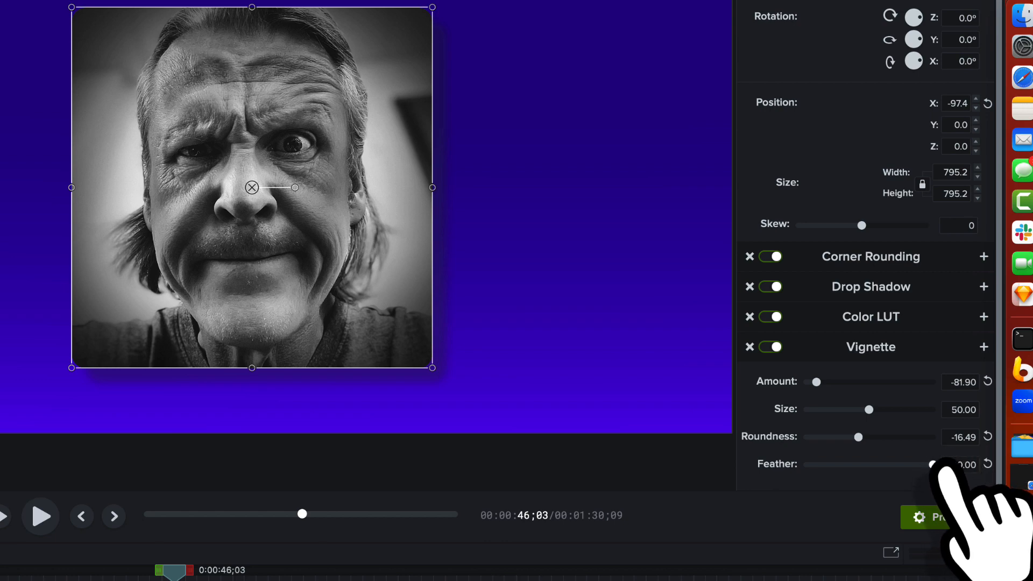
left_click_drag(937, 463, 921, 465)
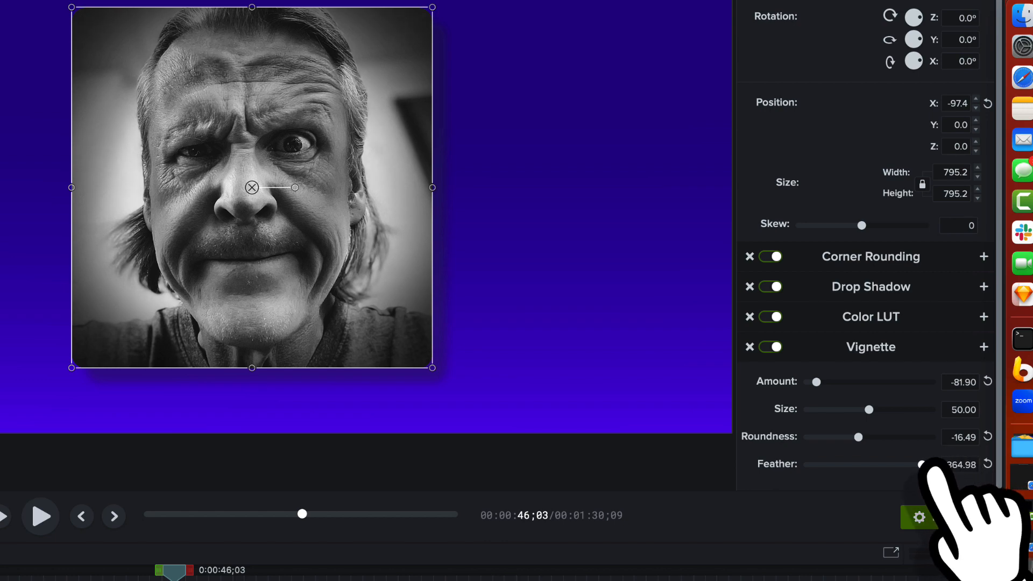
Set the headshot's vignette Amount to -80.91 and reset its Roundness to 0.
left_click_drag(817, 381, 816, 381)
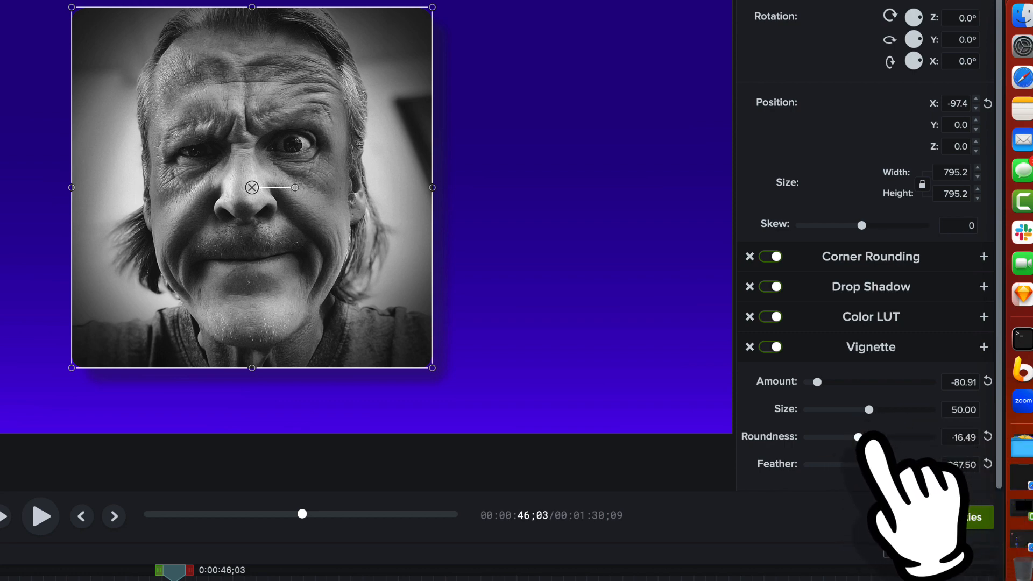
left_click(973, 437)
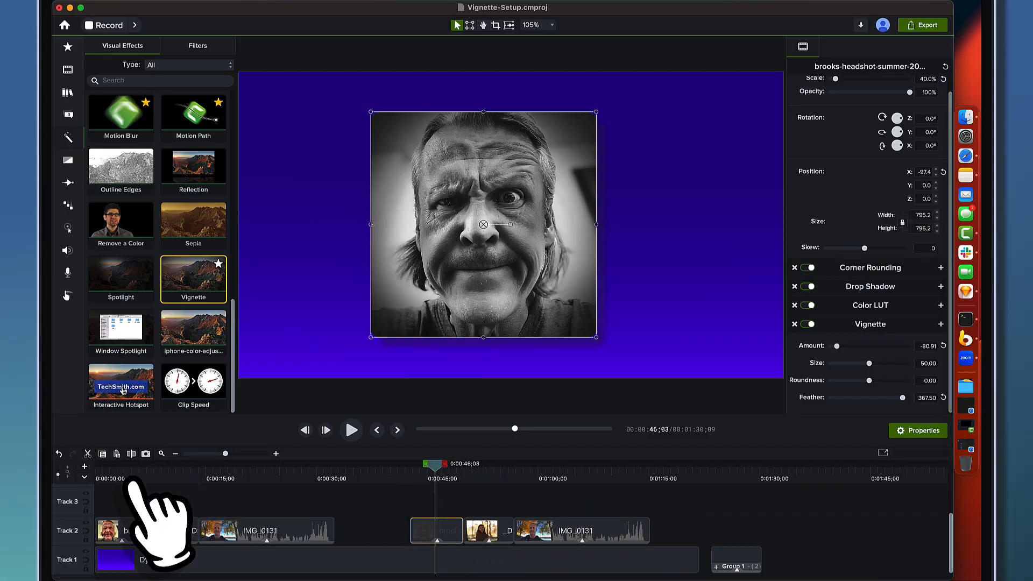
Apply the Vignette effect to the second _DSC5943 photo clip on Track 2, with the playhead at 52;17.
left_click_drag(131, 480, 441, 483)
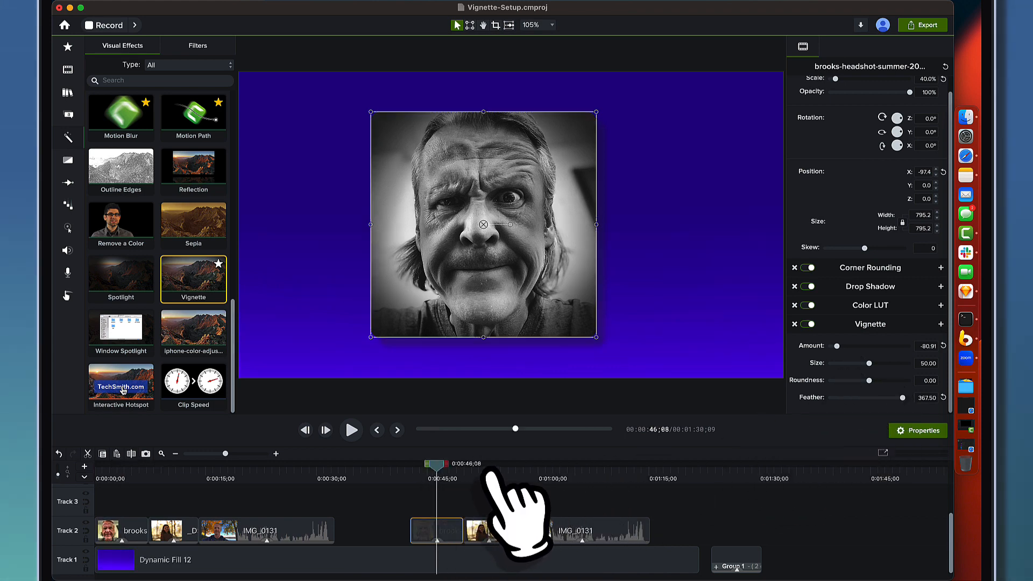
left_click(483, 475)
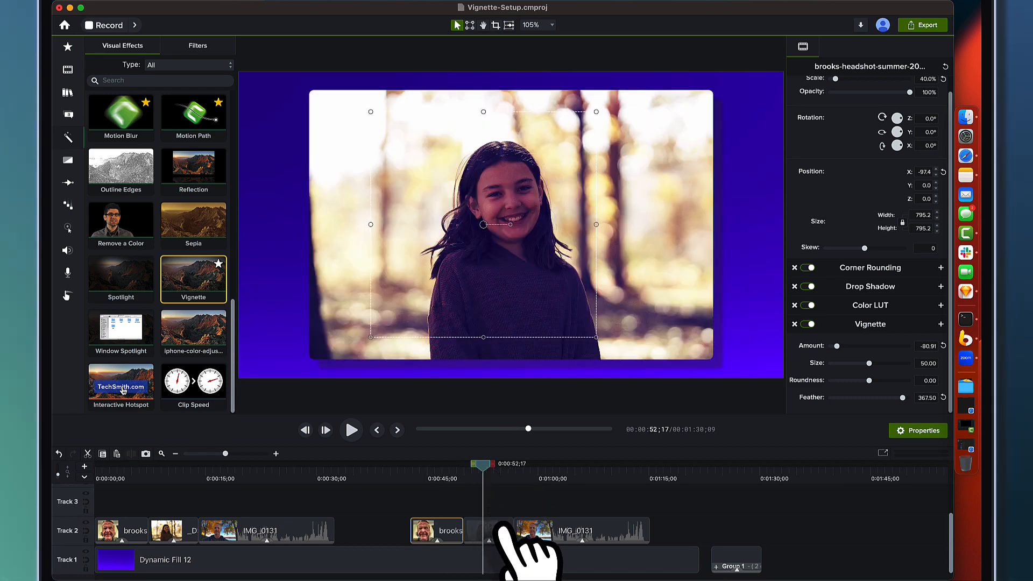
left_click(502, 528)
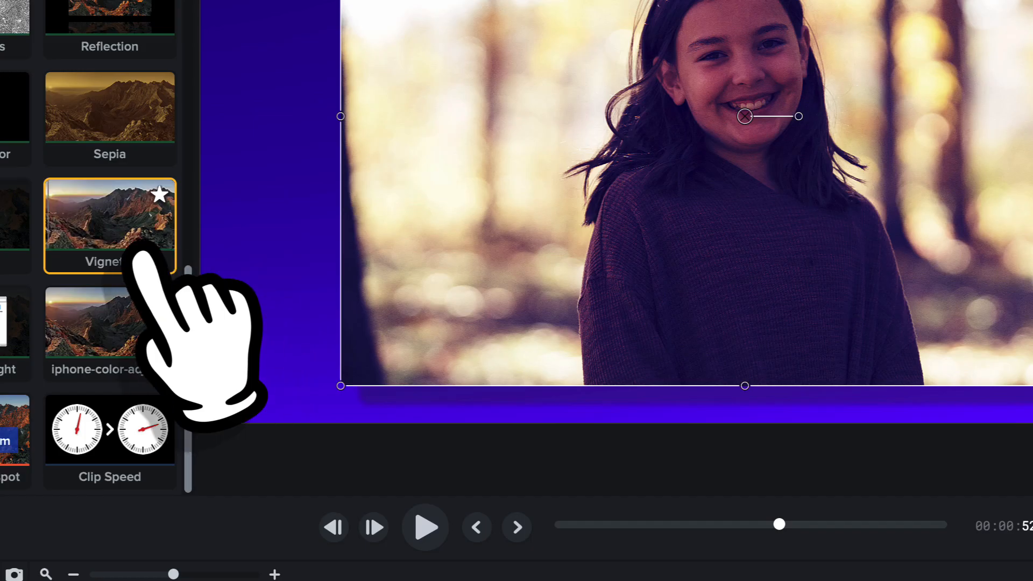
left_click_drag(118, 248, 592, 171)
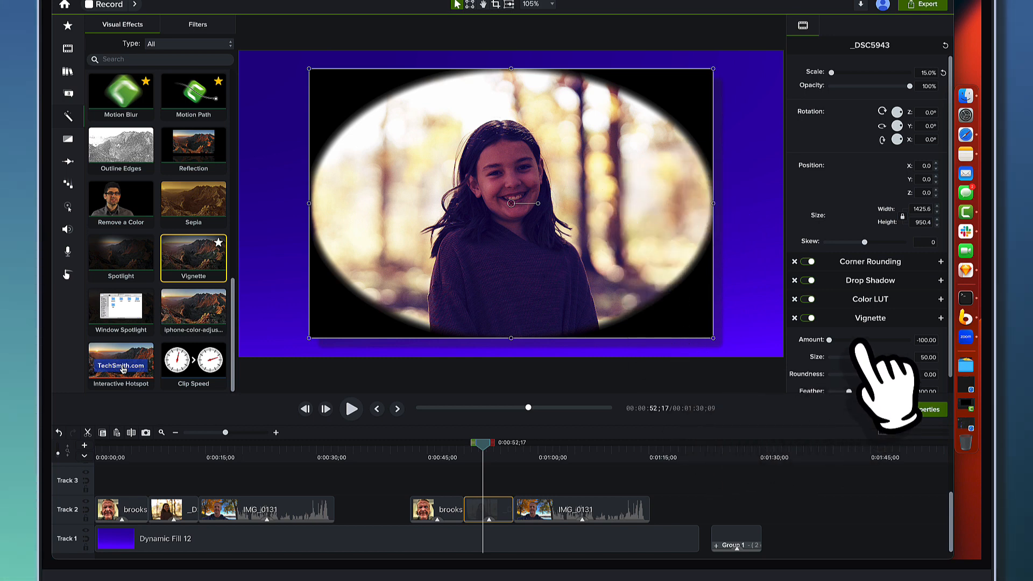
Give the photo clip a light vignette with Amount 83.18 and Feather 400.
scroll(861, 347, "down", 1)
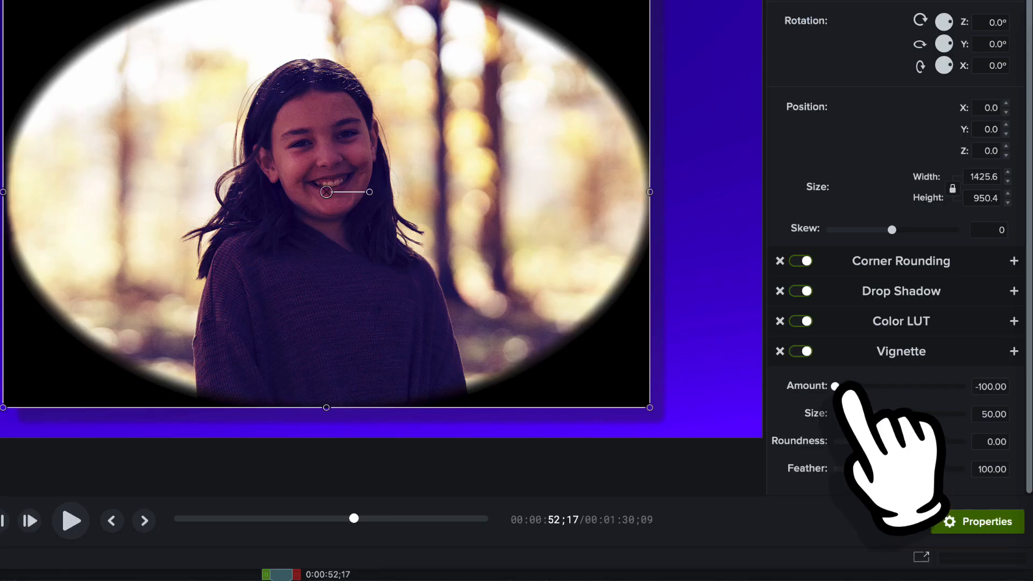
left_click_drag(835, 387, 948, 387)
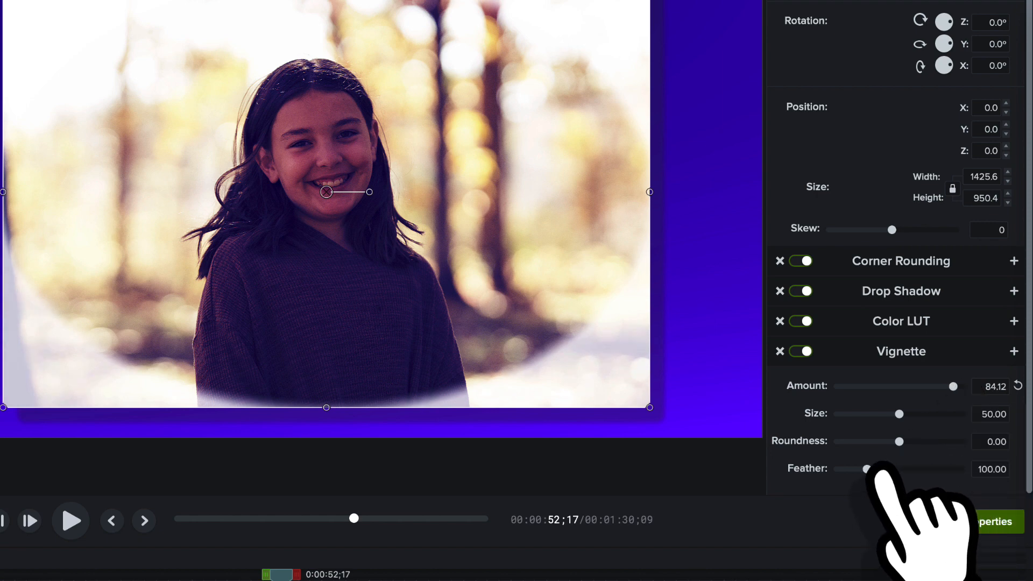
left_click_drag(868, 468, 934, 467)
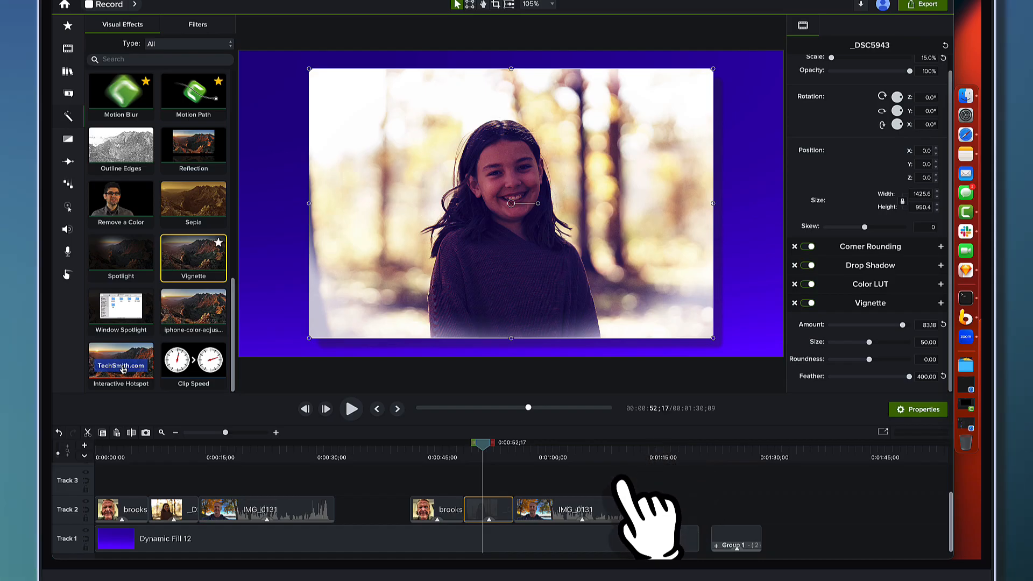
Apply the Vignette effect to the second IMG_0131 video clip on Track 2, with the playhead at 1:02;27.
left_click(618, 469)
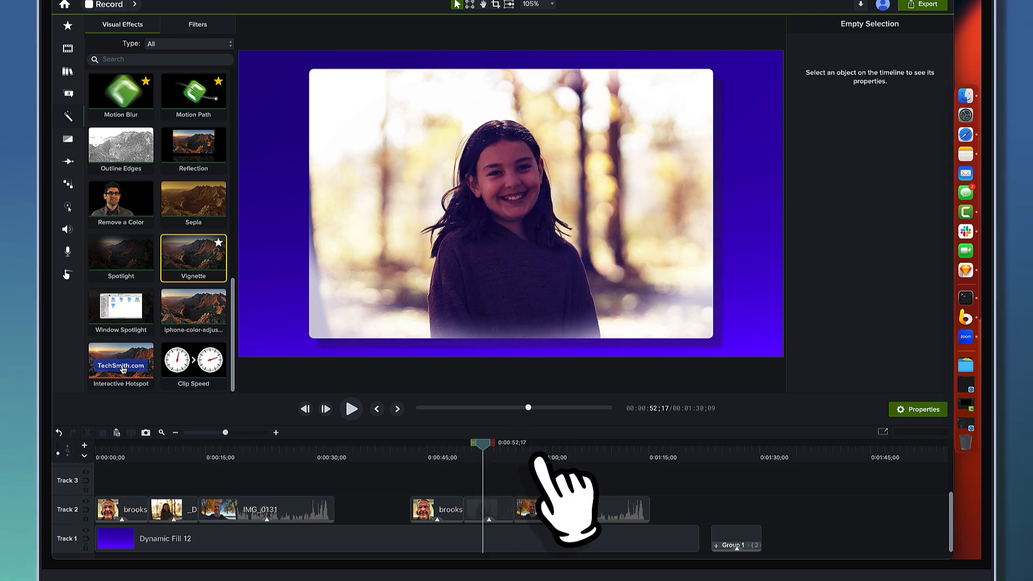
left_click(562, 454)
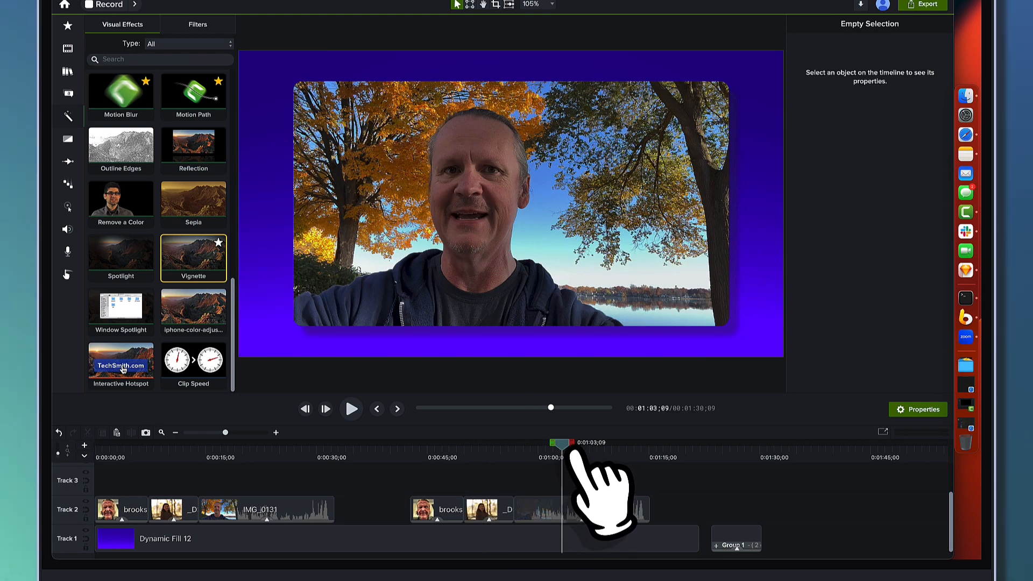
mouse_move(562, 454)
left_mouse_down()
mouse_move(538, 454)
mouse_move(560, 454)
left_mouse_up()
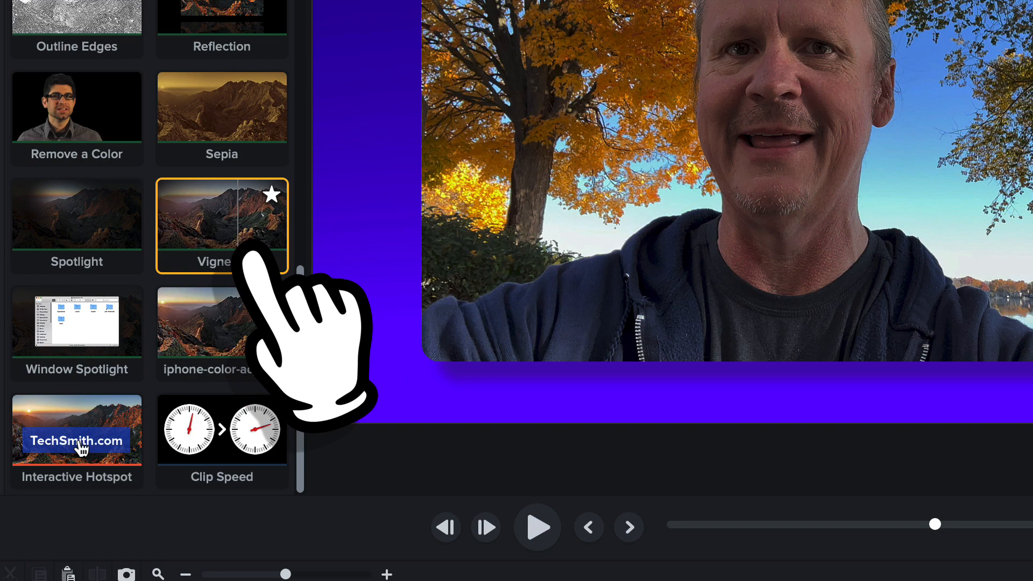
left_click_drag(241, 243, 696, 147)
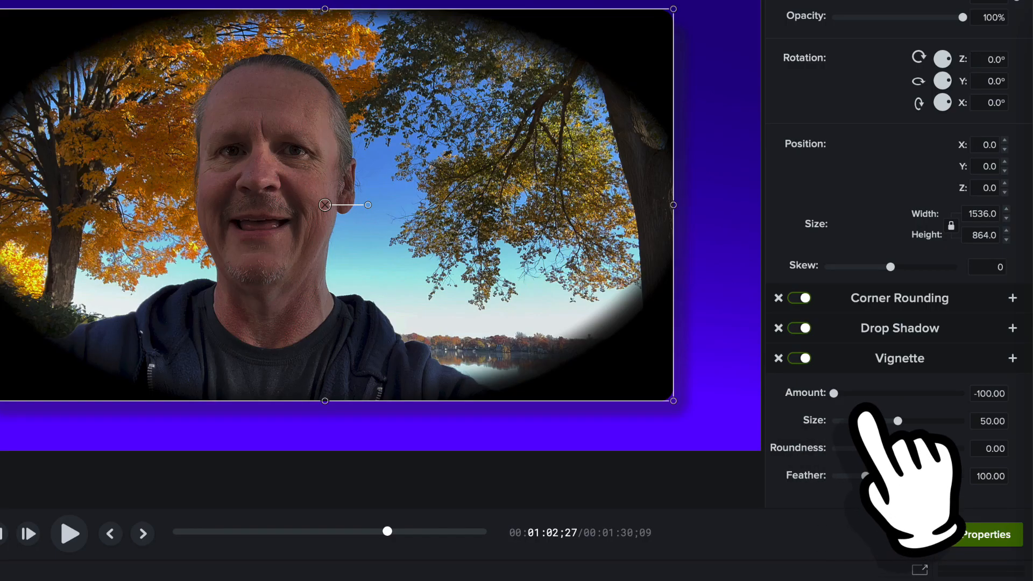
Soften the video clip's dark vignette with Amount -61.90, a higher Feather and Size 31.37.
left_click_drag(834, 393, 857, 393)
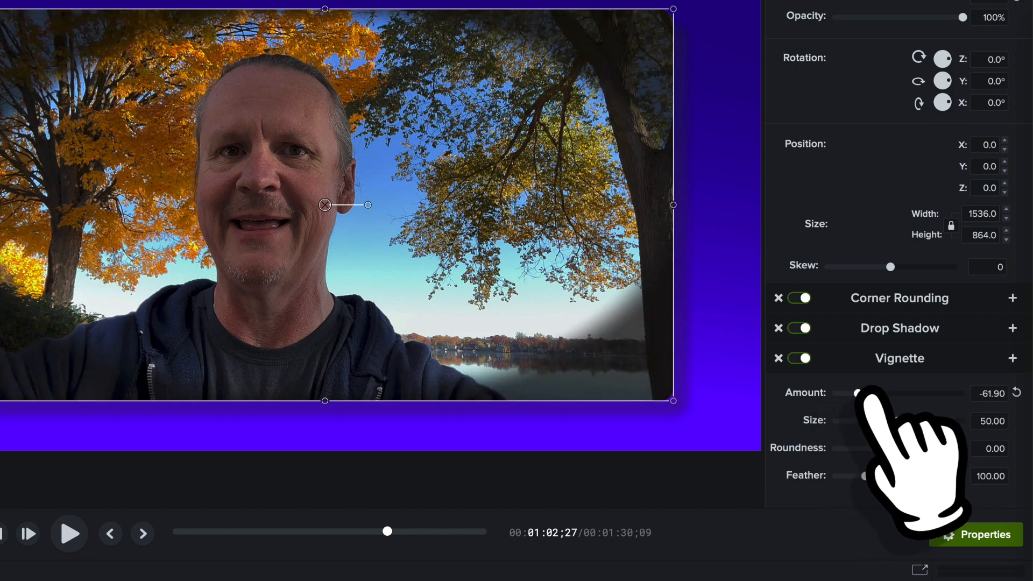
left_click_drag(865, 476, 907, 476)
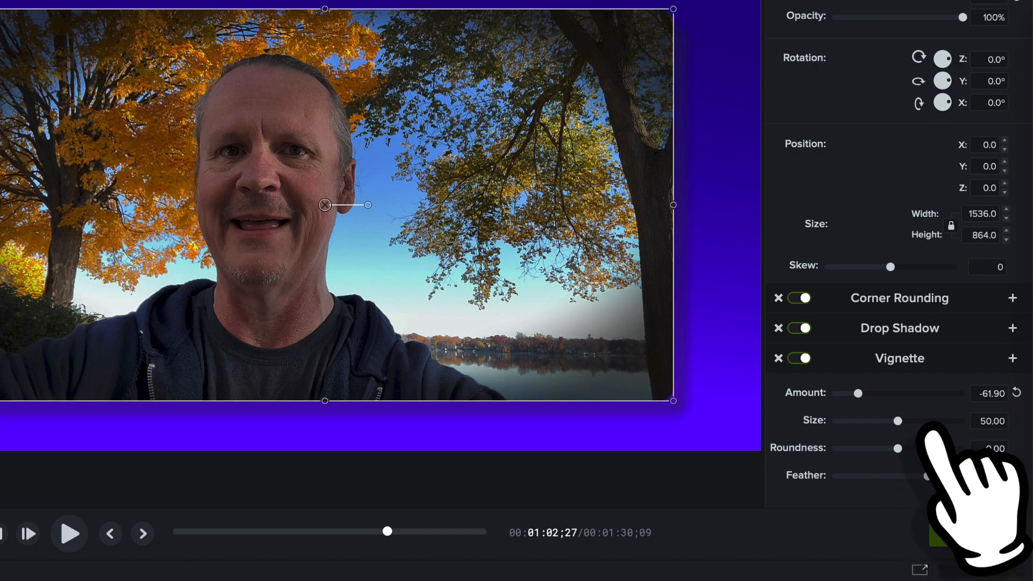
left_click_drag(897, 421, 873, 421)
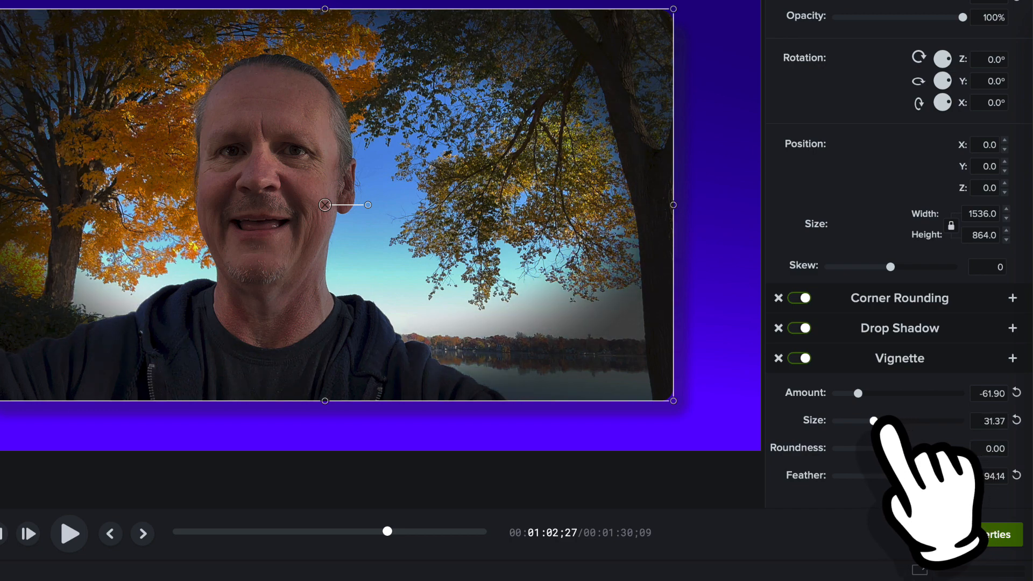